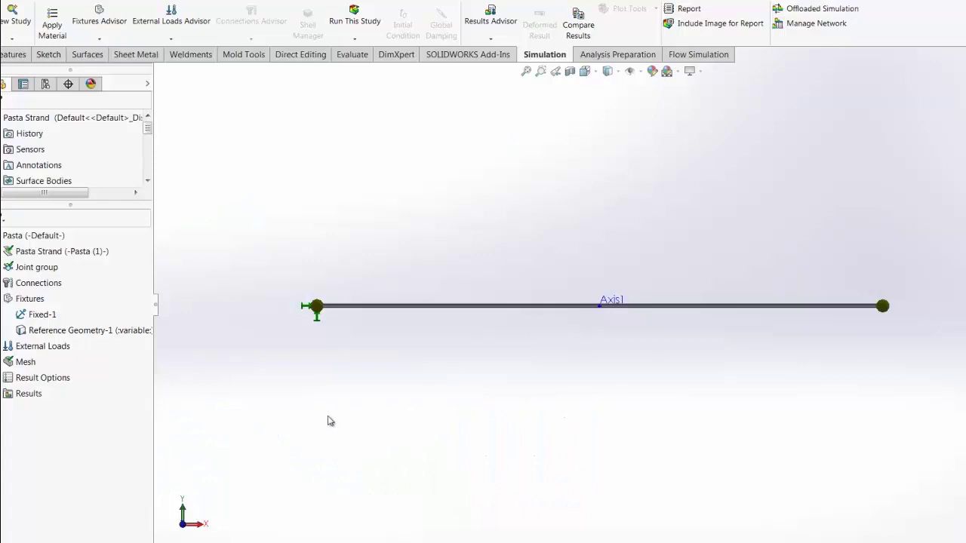
Step: Review the Pasta (1) material of the pasta strand, including its stress-strain curve, and close the material without changes
{"action": "middle_click_drag", "start_coordinate": [330, 422], "coordinate": [215, 374]}
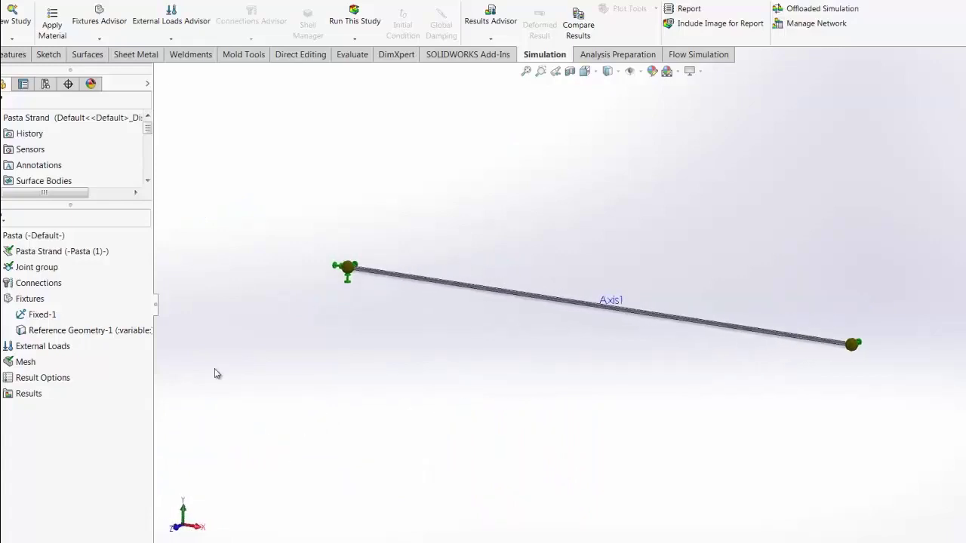
{"action": "left_click", "coordinate": [63, 254]}
{"action": "right_click", "coordinate": [63, 254]}
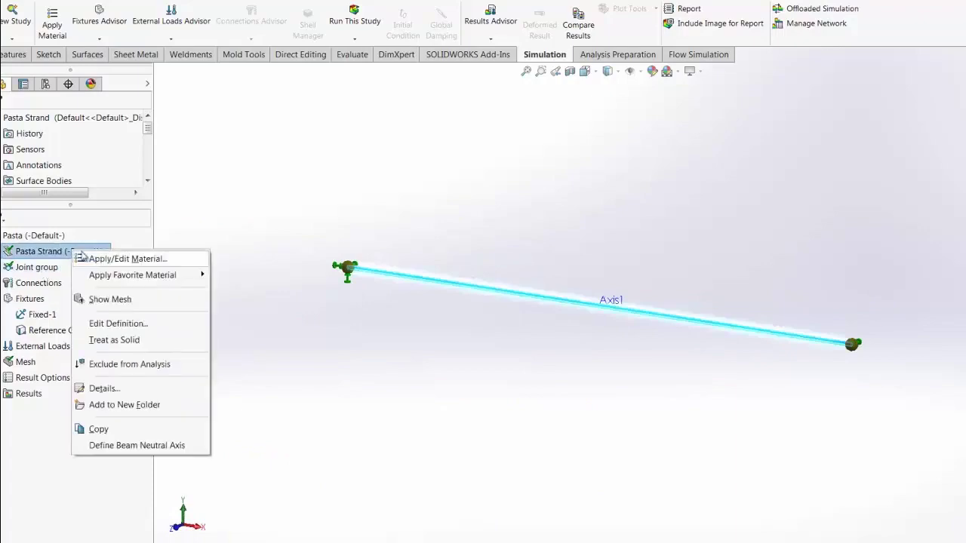
{"action": "left_click", "coordinate": [104, 260]}
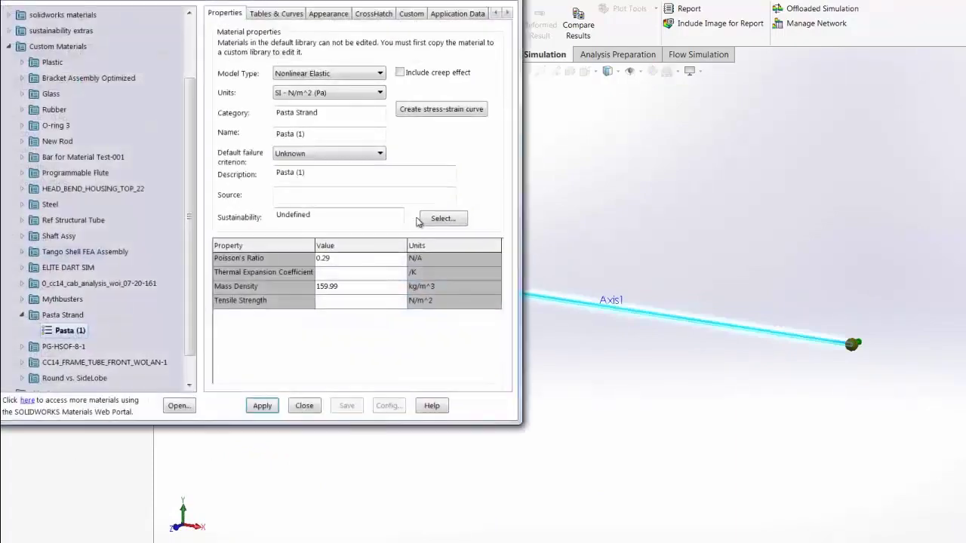
{"action": "left_click", "coordinate": [441, 110]}
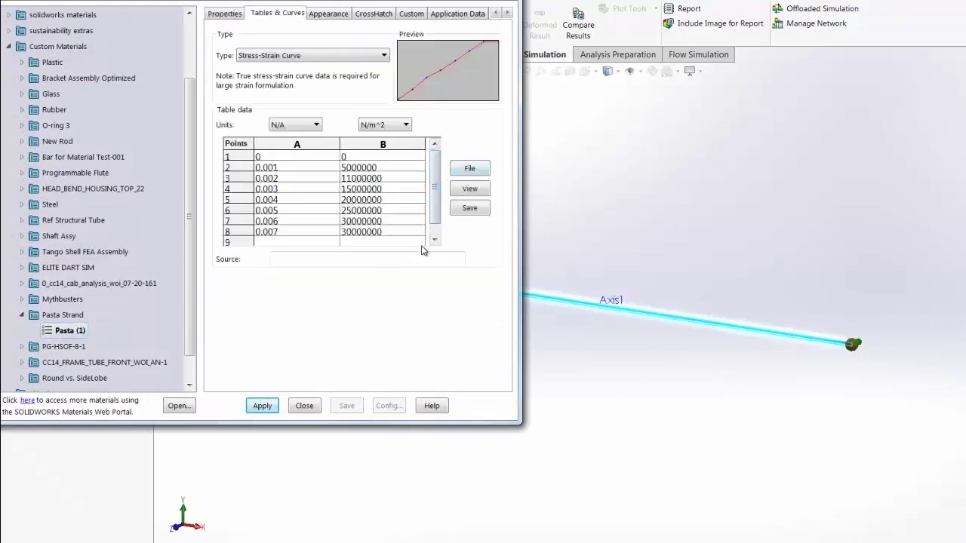
{"action": "left_click", "coordinate": [304, 406]}
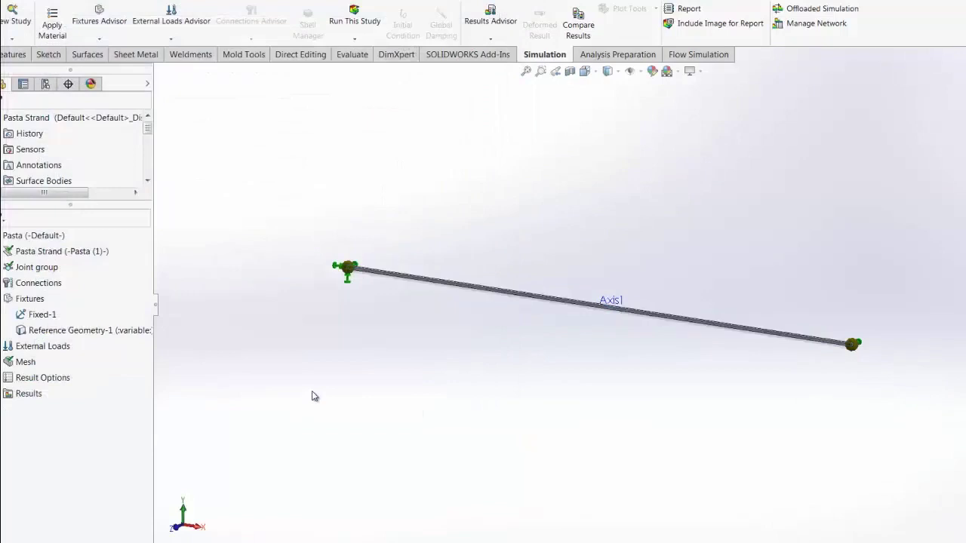
Step: Check the translation and rotation settings of the Reference Geometry-1 fixture in the Pasta study, and leave them unchanged
{"action": "right_click", "coordinate": [110, 330]}
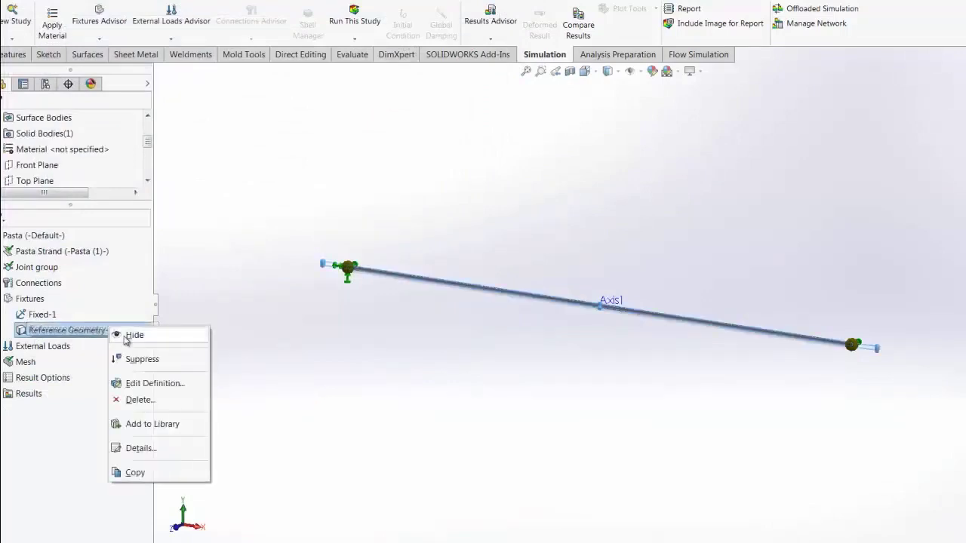
{"action": "left_click", "coordinate": [154, 385]}
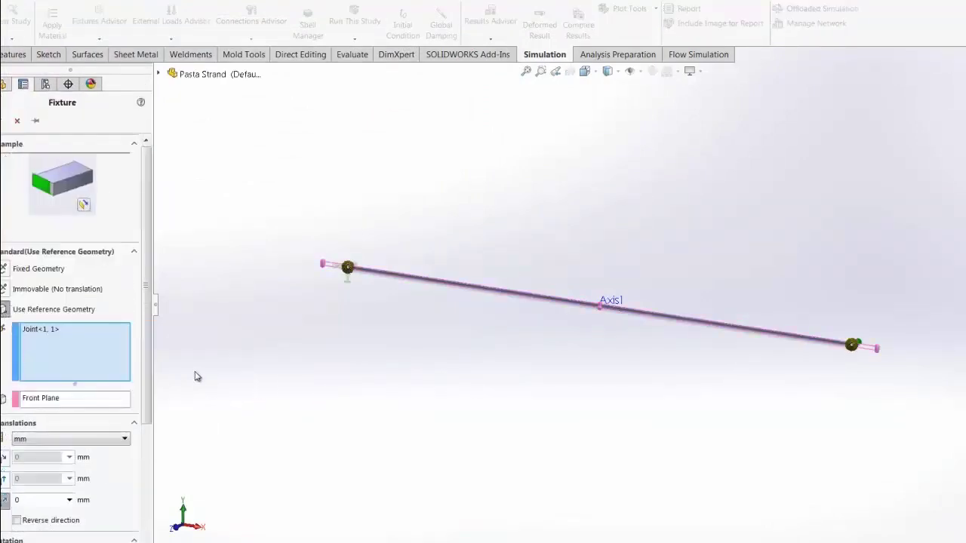
{"action": "left_click_drag", "start_coordinate": [148, 378], "coordinate": [127, 502]}
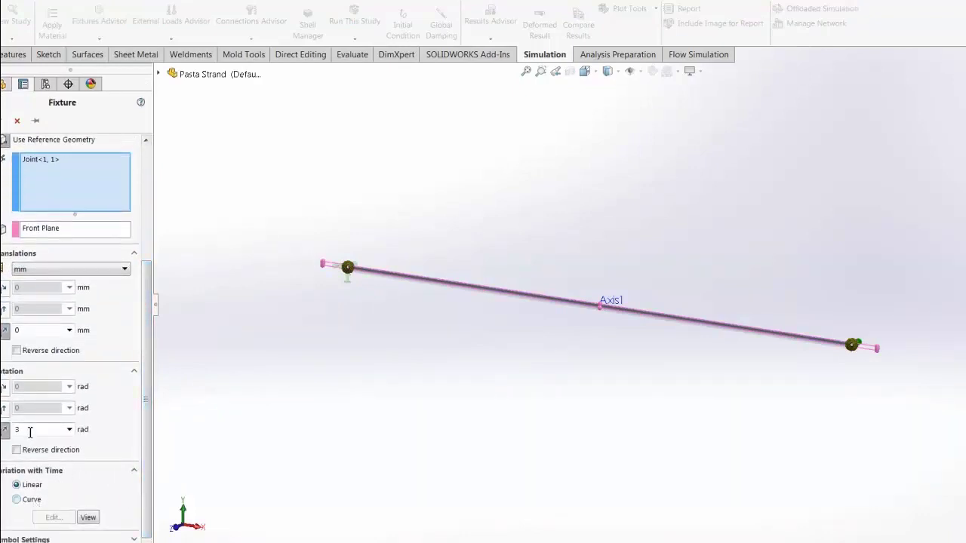
{"action": "left_click", "coordinate": [16, 122]}
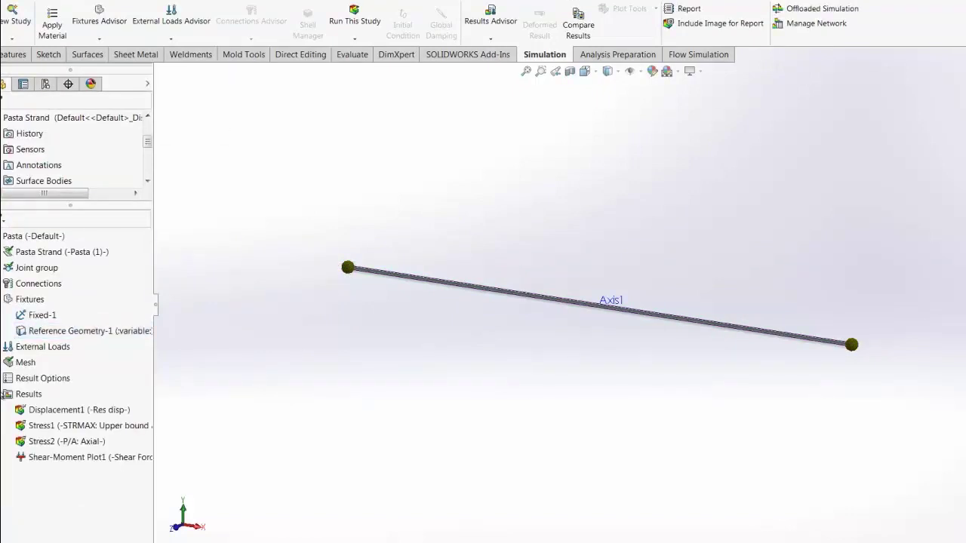
Step: Display the Pasta study's displacement plot and its Stress2 axial plot, and inspect the stress along the bent strand
{"action": "double_click", "coordinate": [57, 410]}
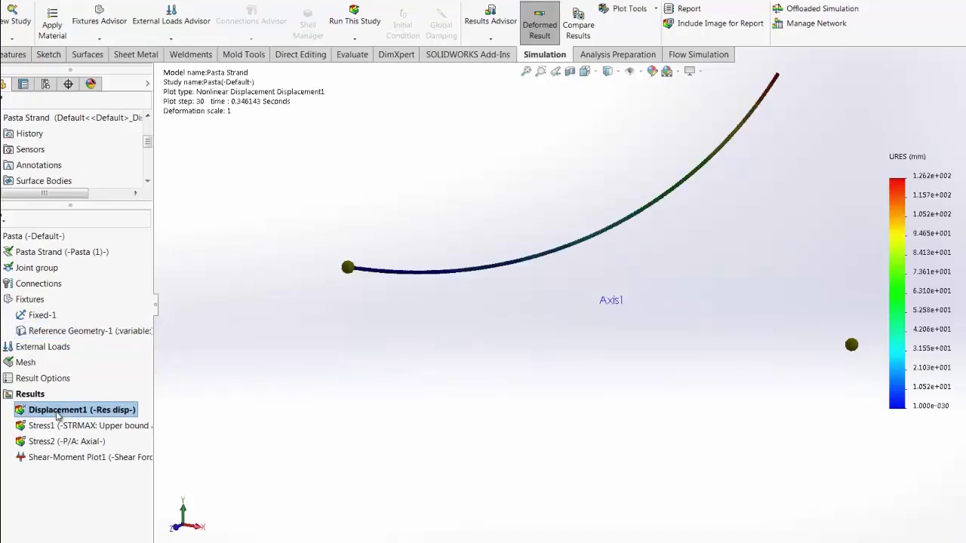
{"action": "double_click", "coordinate": [51, 445]}
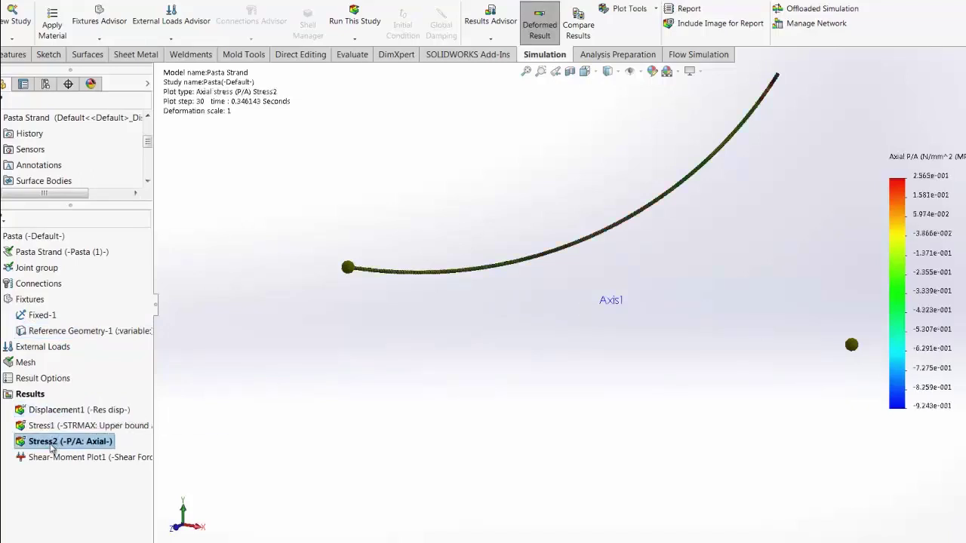
{"action": "middle_click_drag", "start_coordinate": [542, 450], "coordinate": [626, 461]}
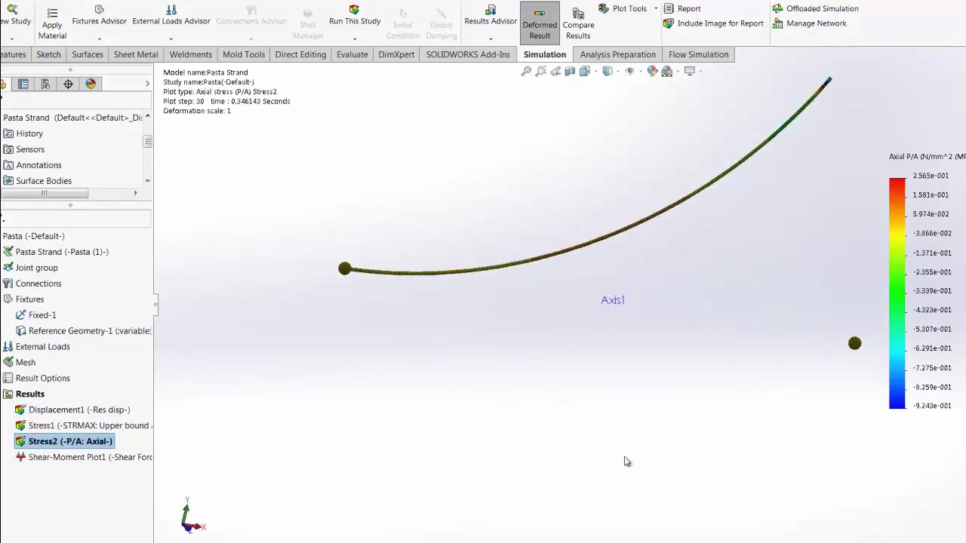
{"action": "scroll", "coordinate": [806, 162], "scroll_direction": "down", "scroll_amount": 6}
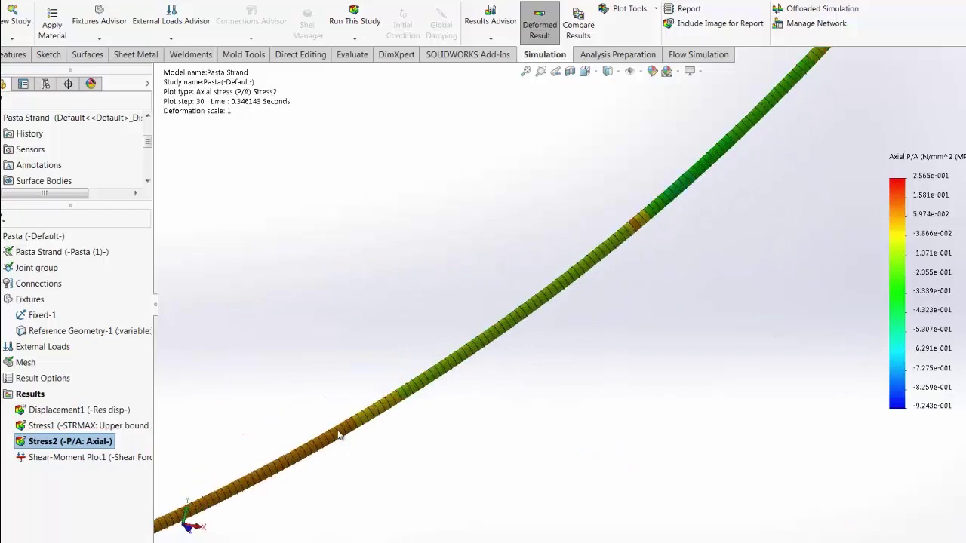
{"action": "scroll", "coordinate": [420, 408], "scroll_direction": "up", "scroll_amount": 3}
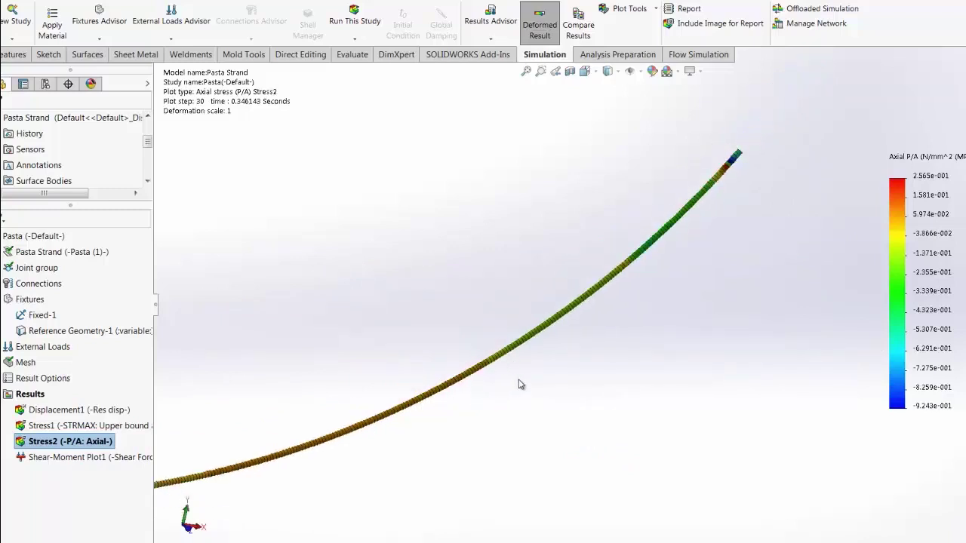
Step: Display the Pasta study's Shear-Moment Plot1 and examine the shear force along the strand in front view
{"action": "double_click", "coordinate": [84, 459]}
{"action": "scroll", "coordinate": [626, 488], "scroll_direction": "down", "scroll_amount": 4}
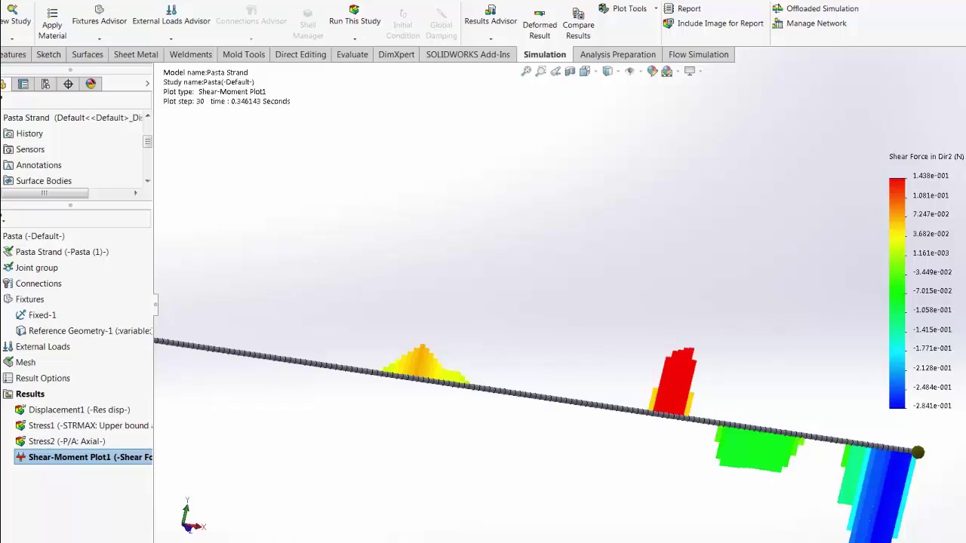
{"action": "key", "text": "ctrl+1"}
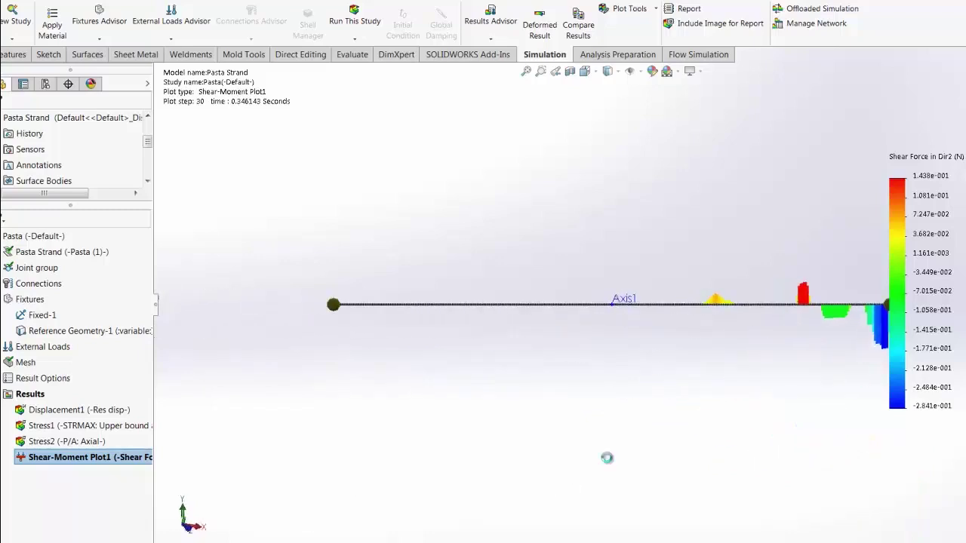
{"action": "scroll", "coordinate": [807, 292], "scroll_direction": "down", "scroll_amount": 3}
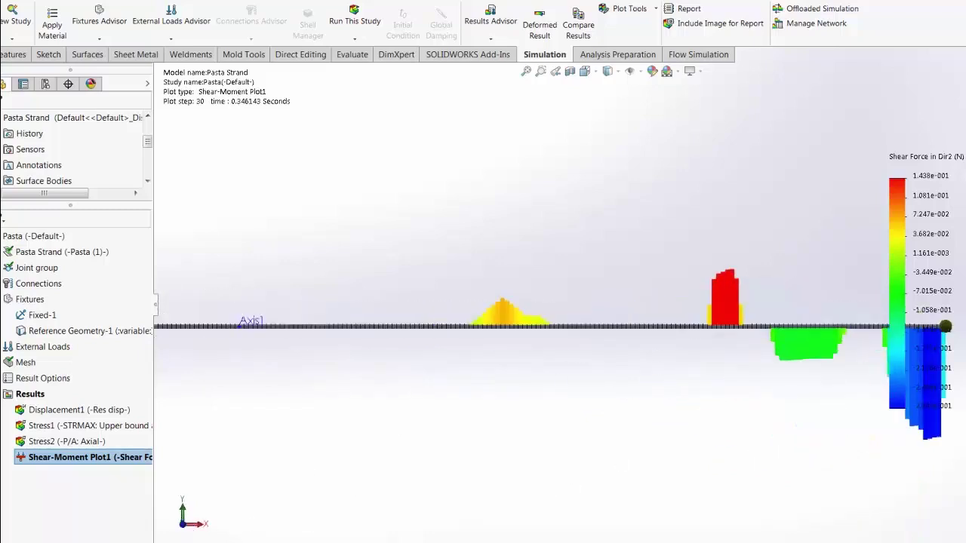
Step: Switch to the Nonlinear 3 study and activate its associated SOLIDWORKS configuration
{"action": "left_click", "coordinate": [285, 531]}
{"action": "right_click", "coordinate": [51, 237]}
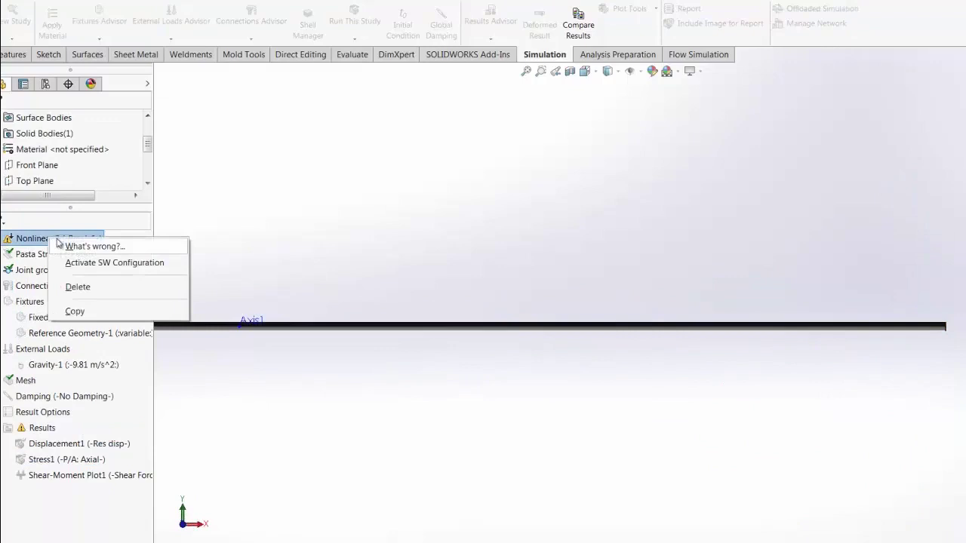
{"action": "left_click", "coordinate": [85, 263]}
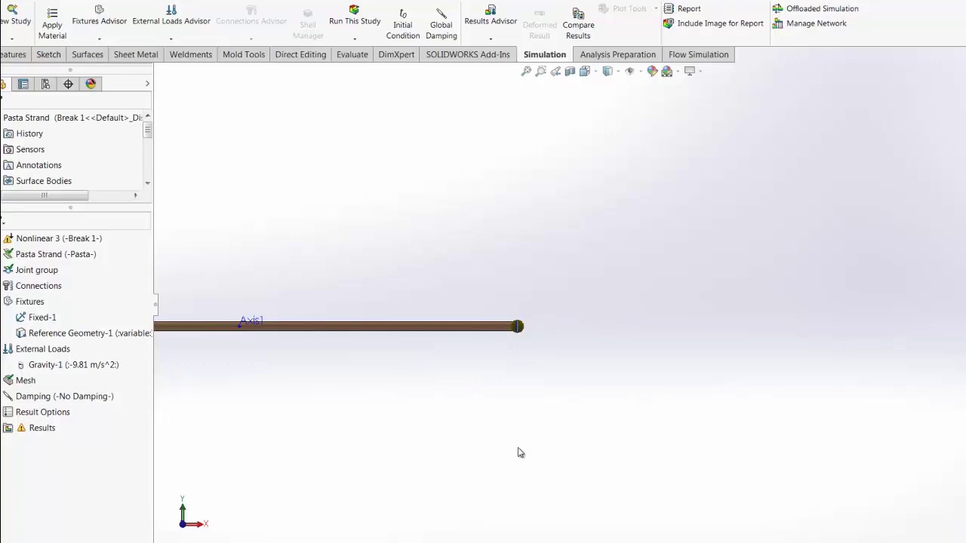
Step: Review the Reference Geometry-1 fixture's rotation and time curve in Nonlinear 3, and close both without changes
{"action": "right_click", "coordinate": [68, 335]}
{"action": "left_click", "coordinate": [106, 397]}
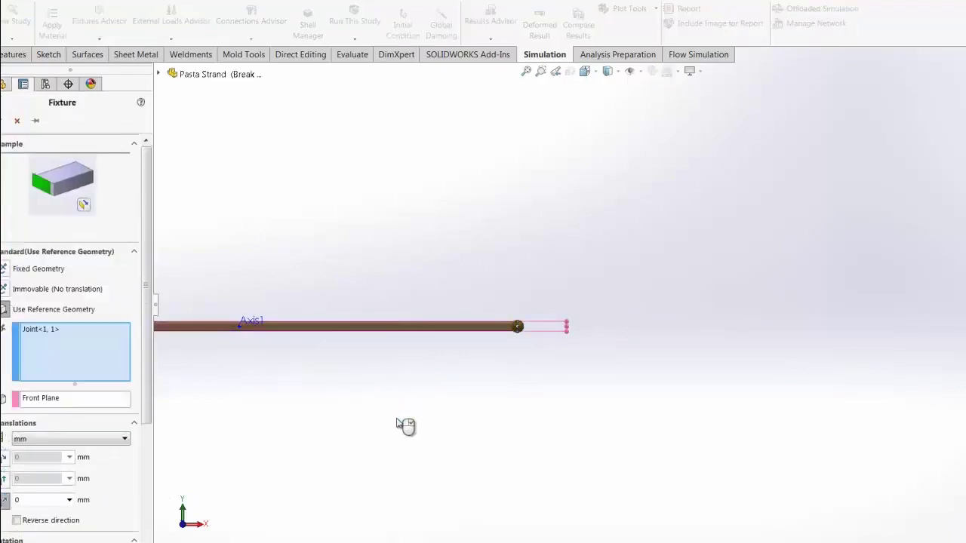
{"action": "scroll", "coordinate": [147, 468], "scroll_direction": "down", "scroll_amount": 3}
{"action": "scroll", "coordinate": [147, 468], "scroll_direction": "down", "scroll_amount": 2}
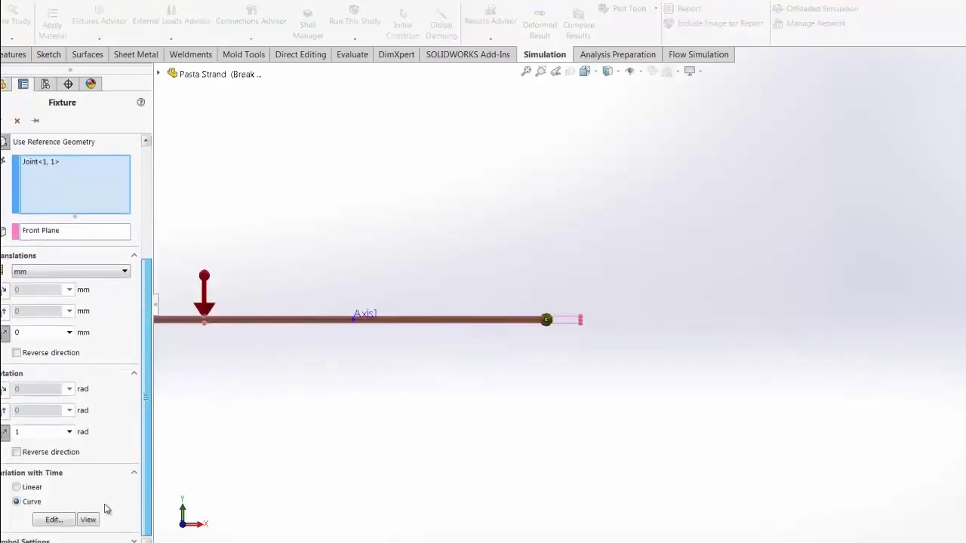
{"action": "left_click", "coordinate": [50, 520]}
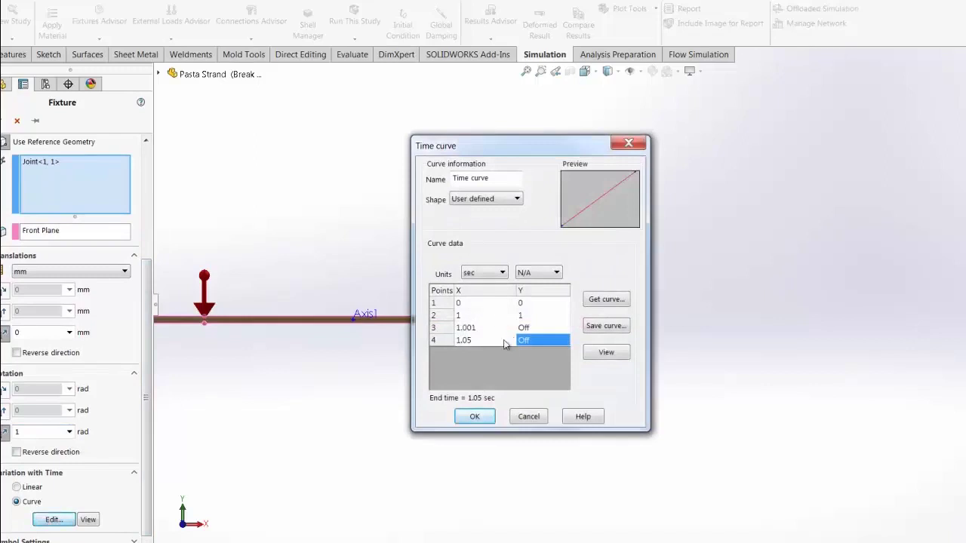
{"action": "left_click", "coordinate": [530, 417]}
{"action": "left_click", "coordinate": [18, 122]}
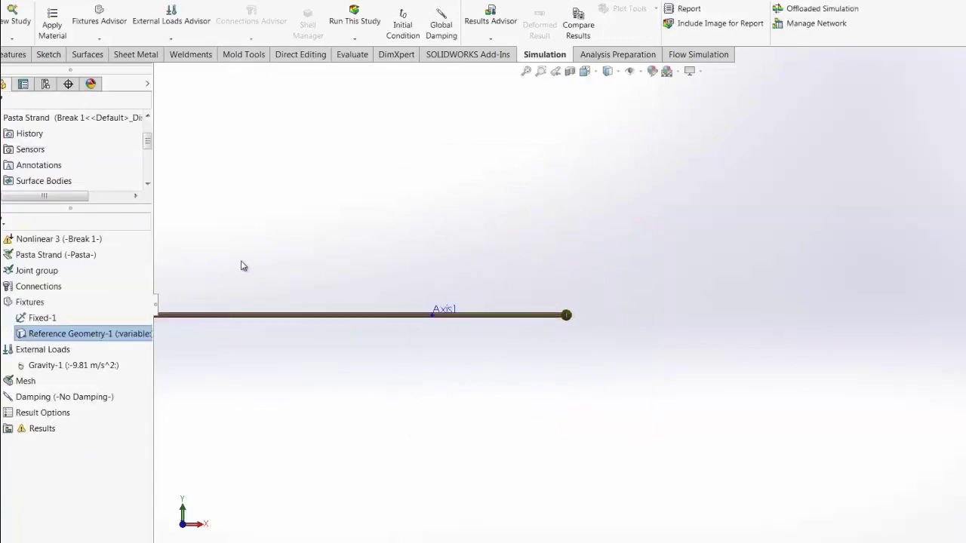
Step: Display the Nonlinear 3 displacement plot and the Stress1 axial plot, and inspect the stress near the free end
{"action": "double_click", "coordinate": [39, 445]}
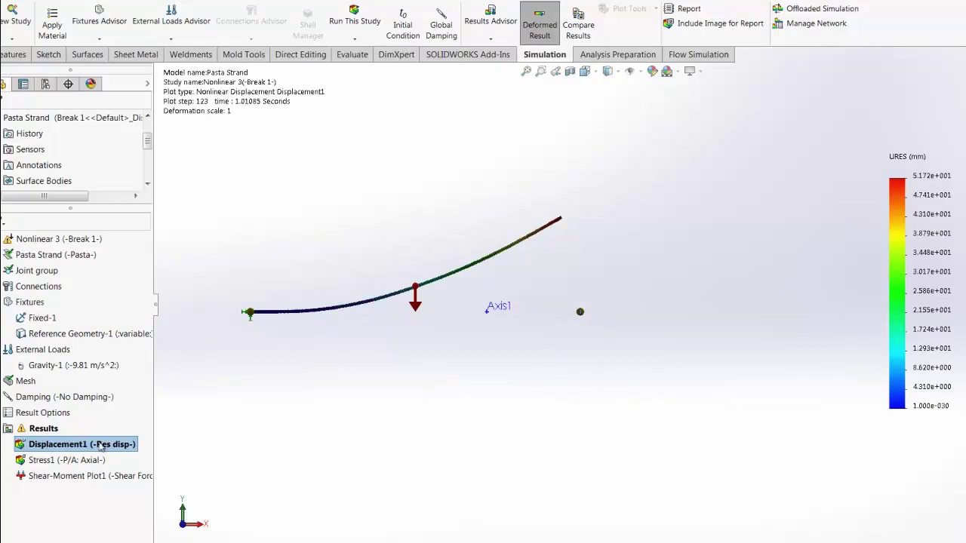
{"action": "double_click", "coordinate": [65, 460]}
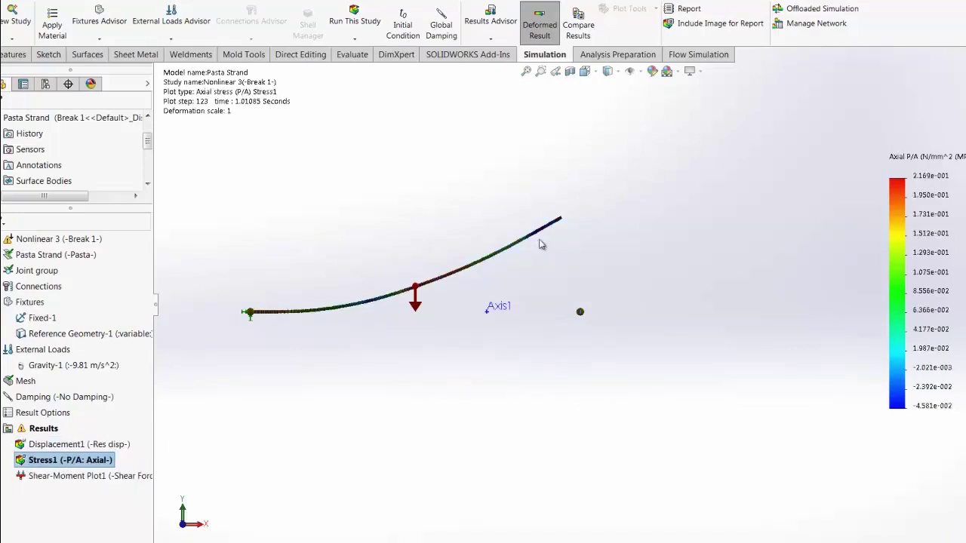
{"action": "scroll", "coordinate": [541, 244], "scroll_direction": "down", "scroll_amount": 6}
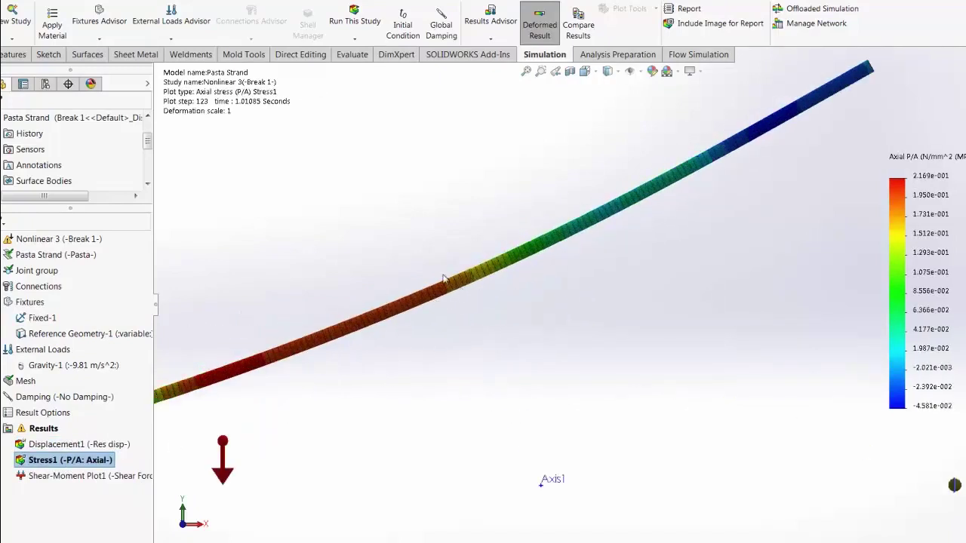
Step: Animate the Stress1 axial plot of the broken strand and stop the playback
{"action": "right_click", "coordinate": [46, 461]}
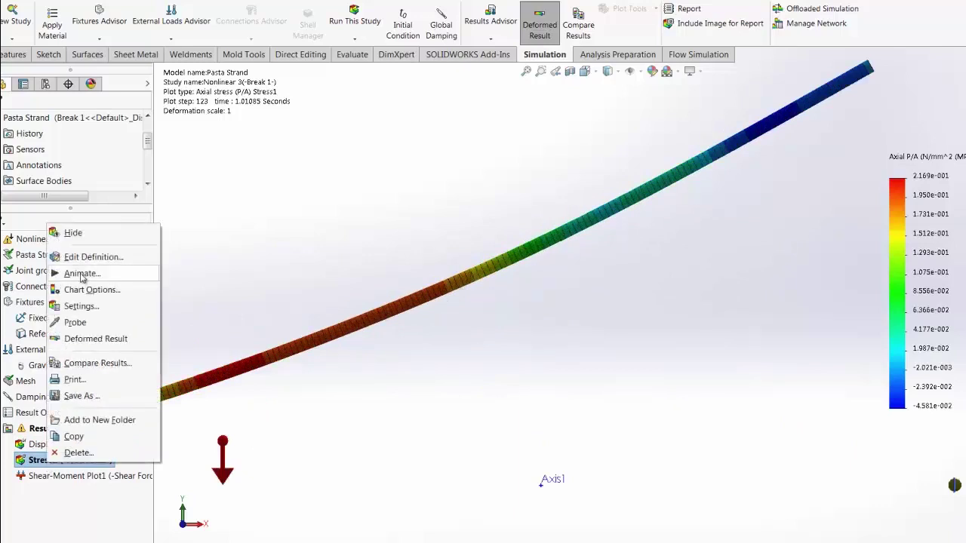
{"action": "left_click", "coordinate": [81, 274]}
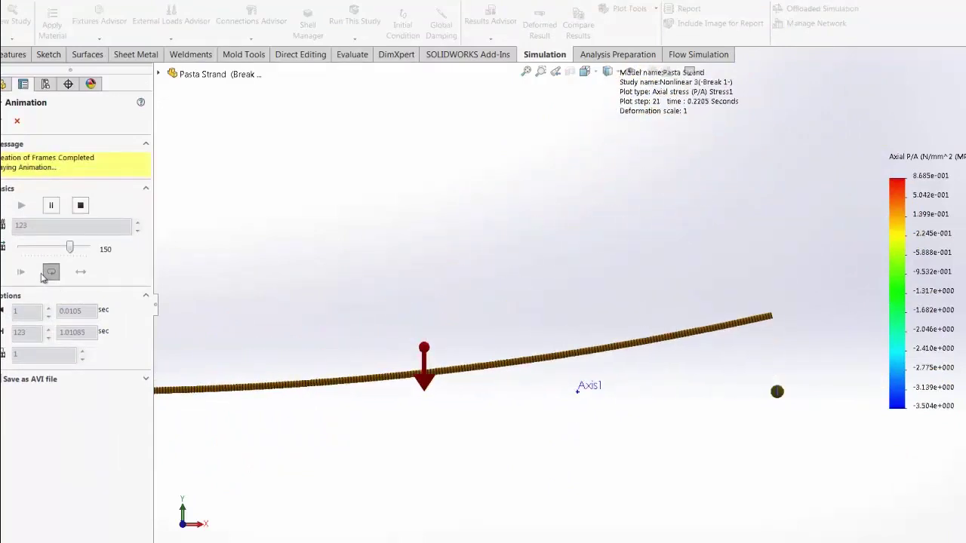
{"action": "left_click", "coordinate": [80, 205]}
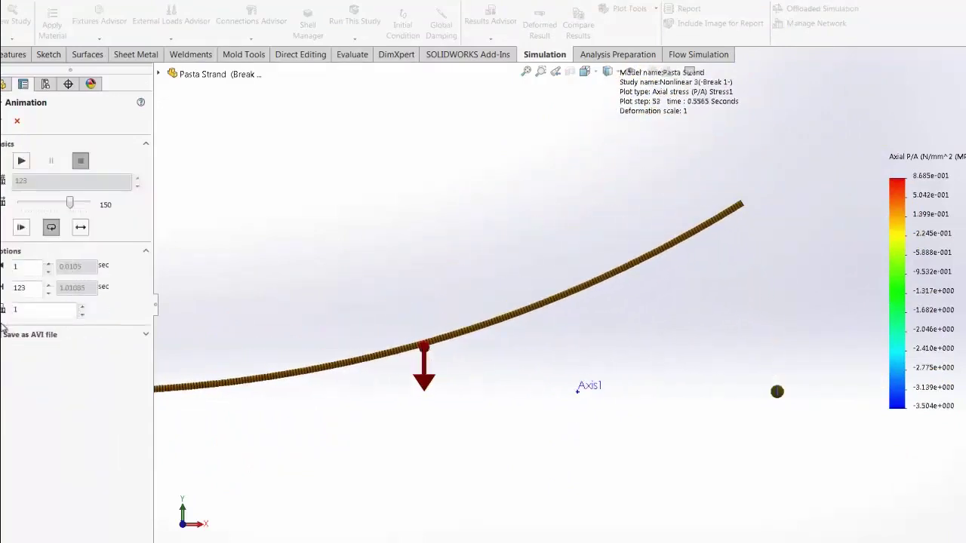
Step: Replay the stress animation from step 80 at speed 0, watch the strand after the break, and close the animation
{"action": "type", "text": "80"}
{"action": "left_click_drag", "start_coordinate": [69, 202], "coordinate": [21, 204]}
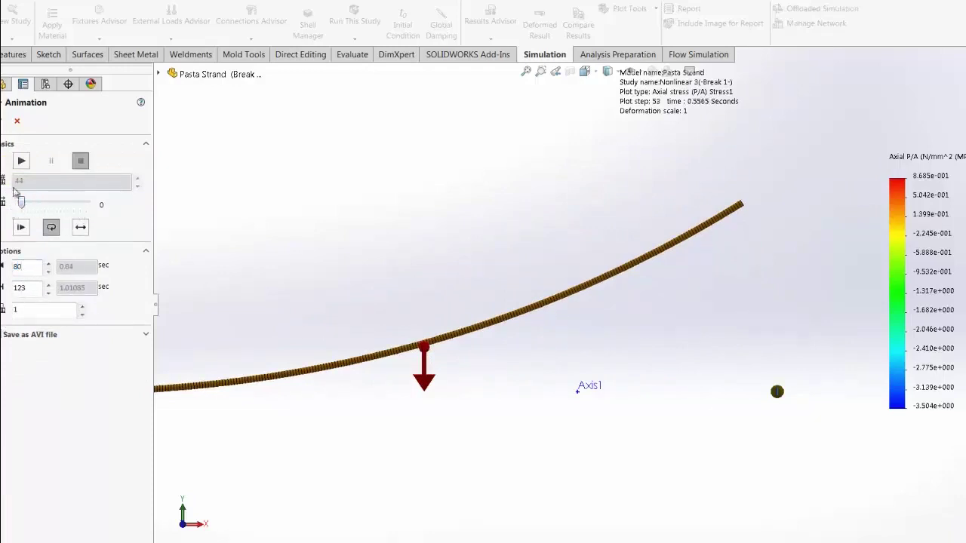
{"action": "left_click", "coordinate": [22, 162]}
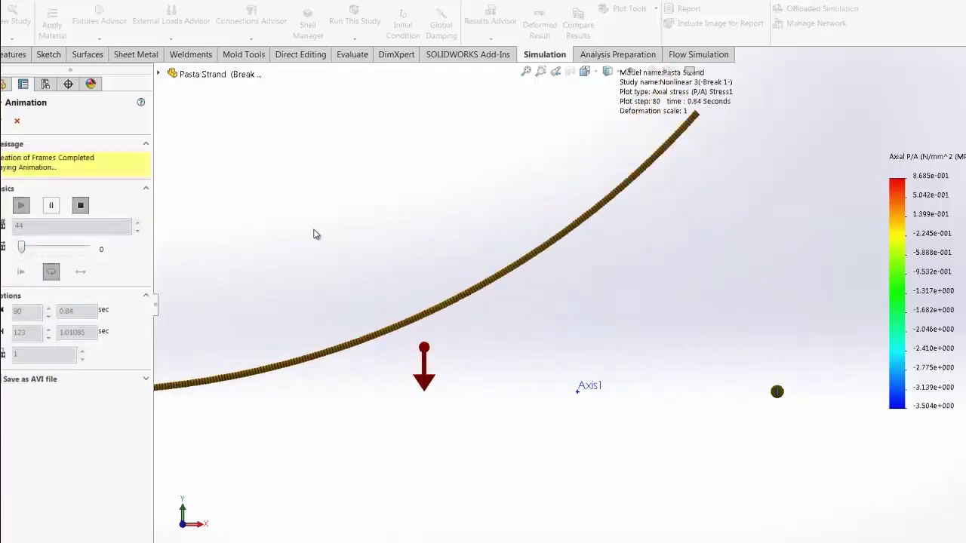
{"action": "scroll", "coordinate": [542, 197], "scroll_direction": "down", "scroll_amount": 3}
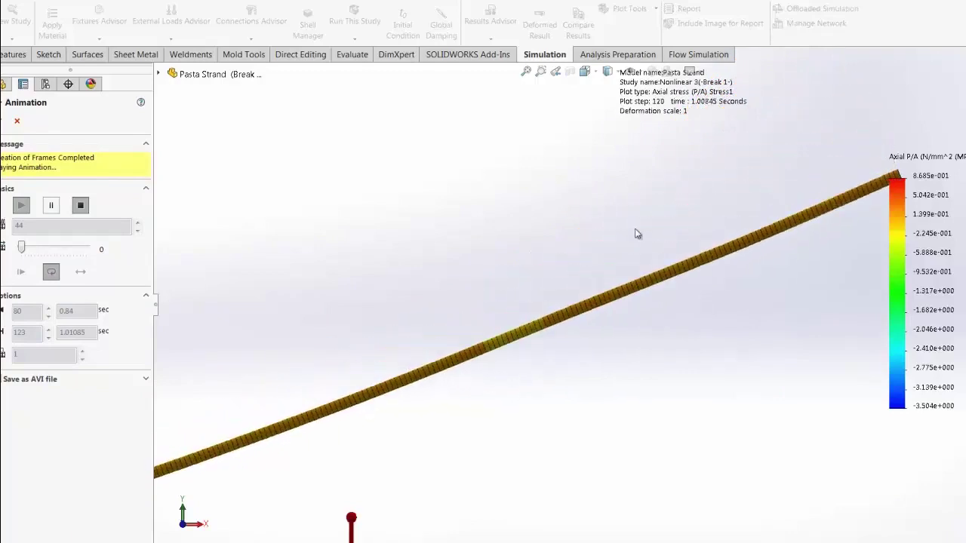
{"action": "left_click", "coordinate": [16, 121]}
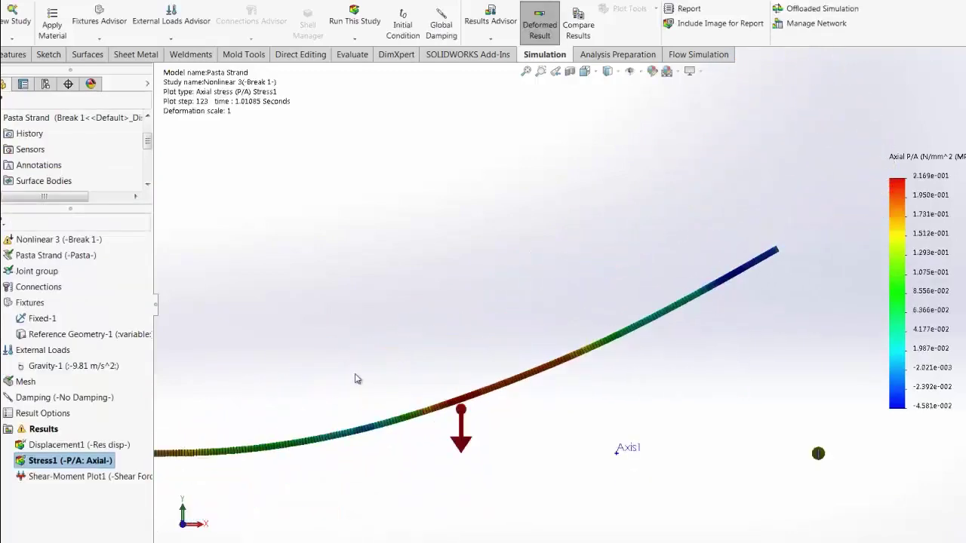
Step: Display Nonlinear 3's Shear-Moment Plot1 and set its plot step to 95, at 0.9975 seconds
{"action": "double_click", "coordinate": [66, 477]}
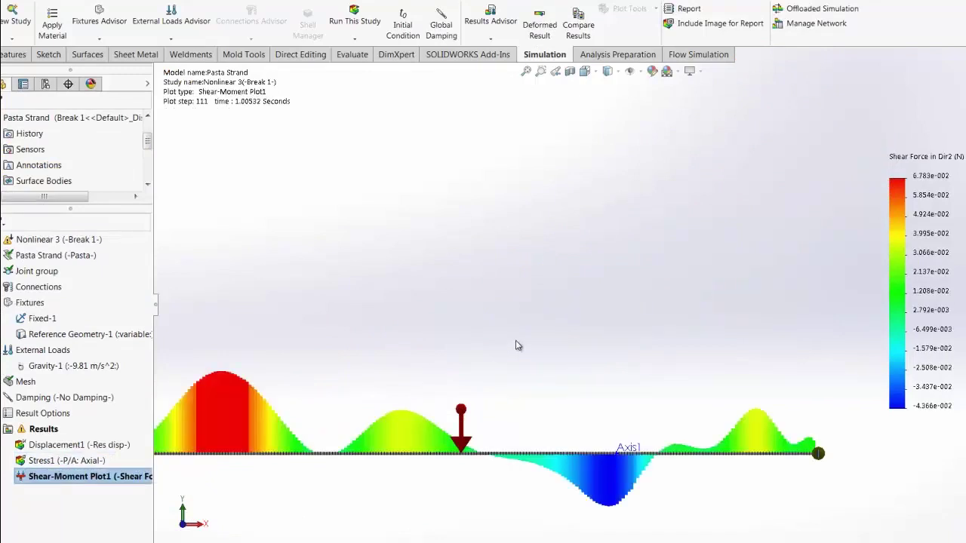
{"action": "right_click", "coordinate": [121, 476]}
{"action": "left_click", "coordinate": [162, 286]}
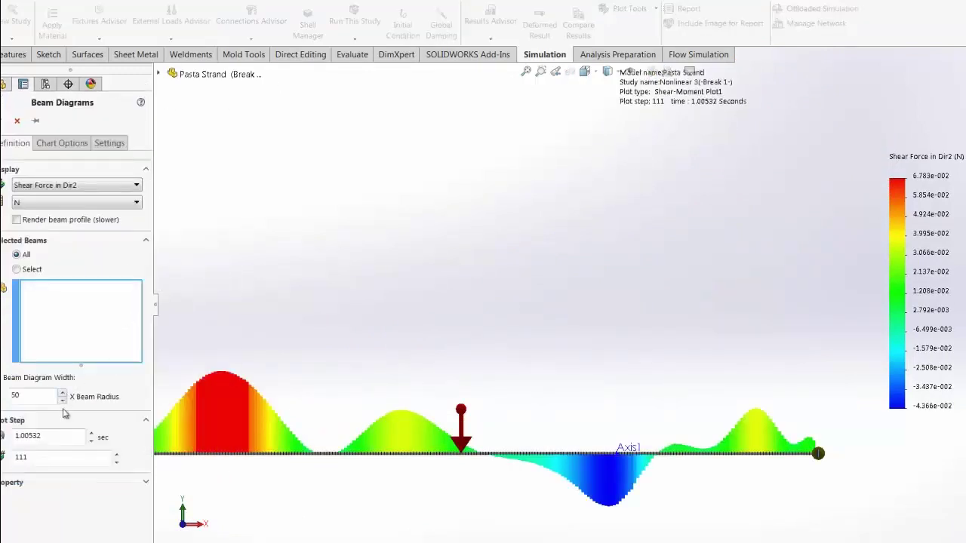
{"action": "left_click", "coordinate": [90, 443]}
{"action": "left_click", "coordinate": [5, 121]}
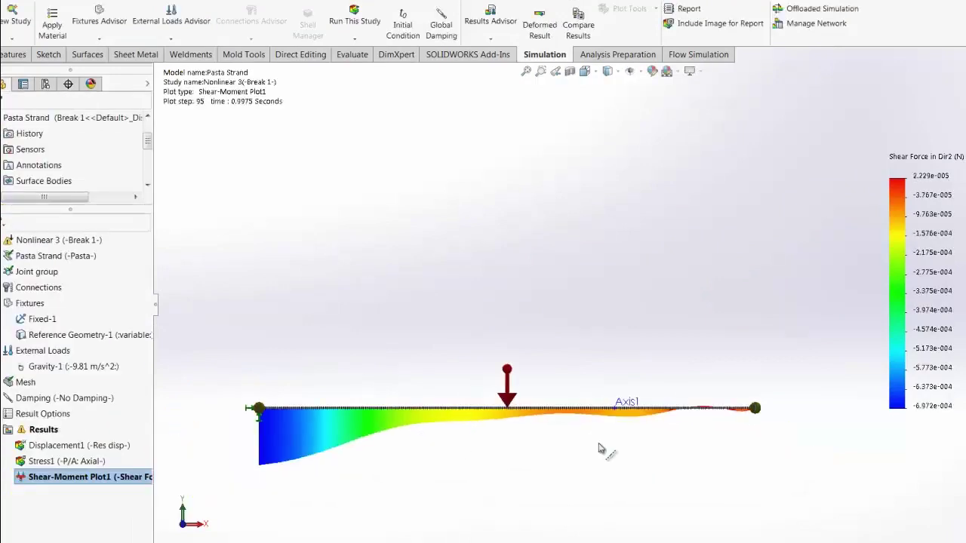
Step: Change Shear-Moment Plot1 to plot step 119, at 1.00791 seconds, and examine the shear force peaks along the strand
{"action": "right_click", "coordinate": [100, 477]}
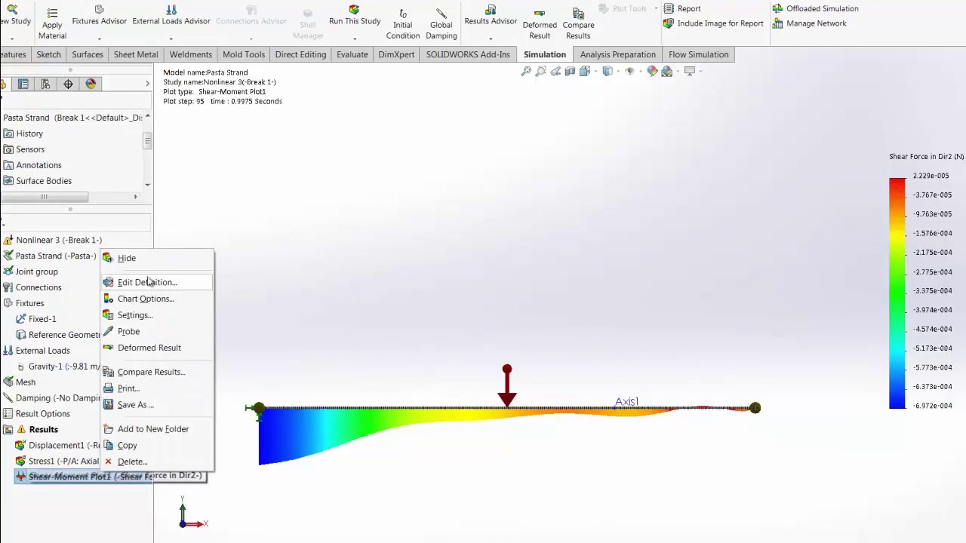
{"action": "left_click", "coordinate": [152, 281]}
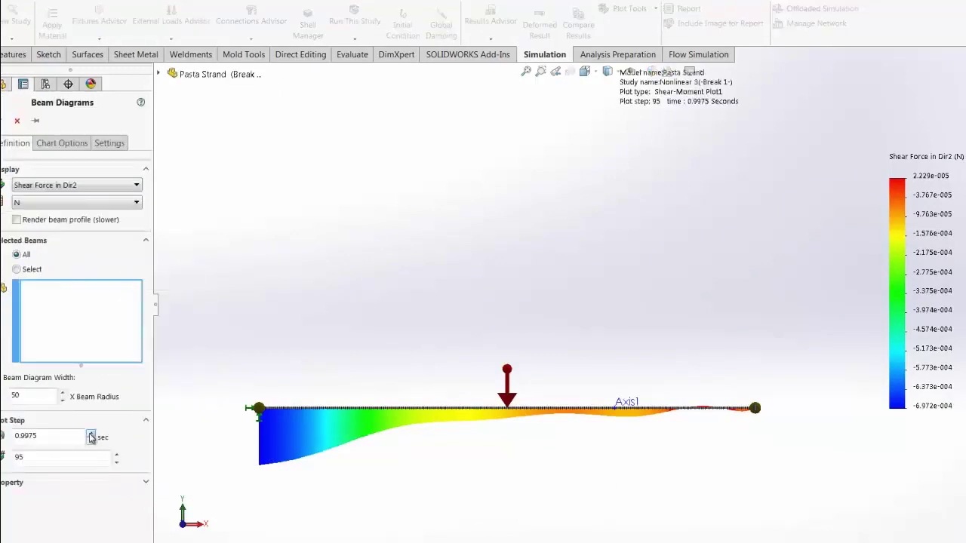
{"action": "left_click", "coordinate": [90, 434]}
{"action": "key", "text": "Return"}
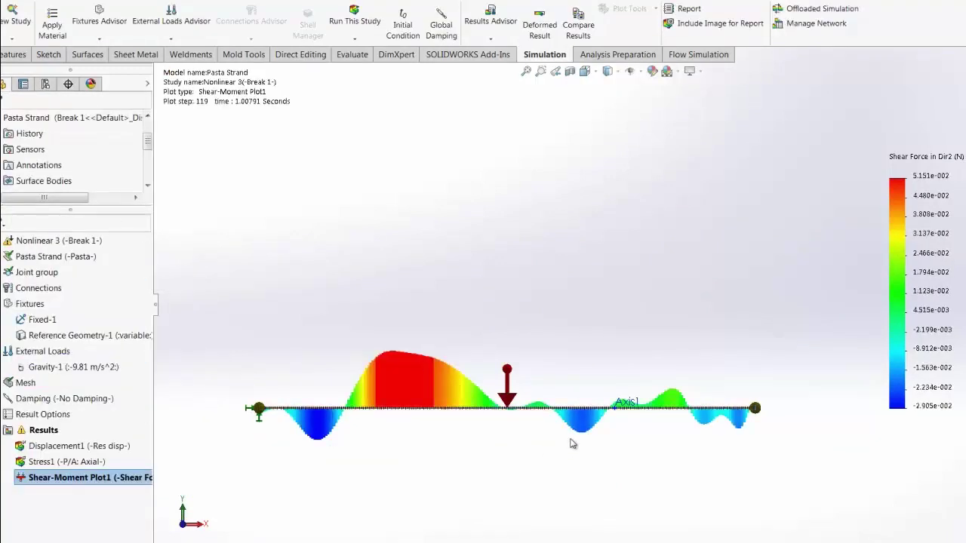
{"action": "scroll", "coordinate": [571, 444], "scroll_direction": "down", "scroll_amount": 2}
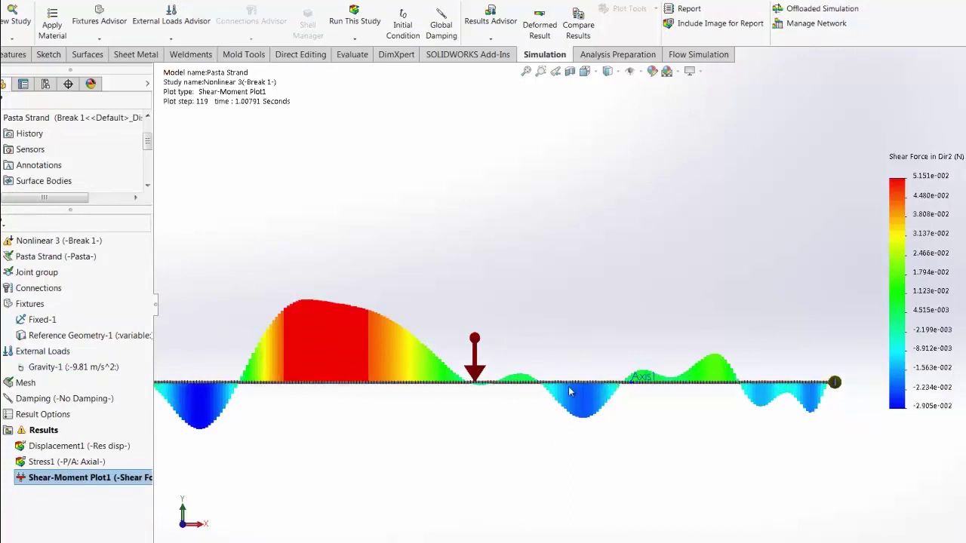